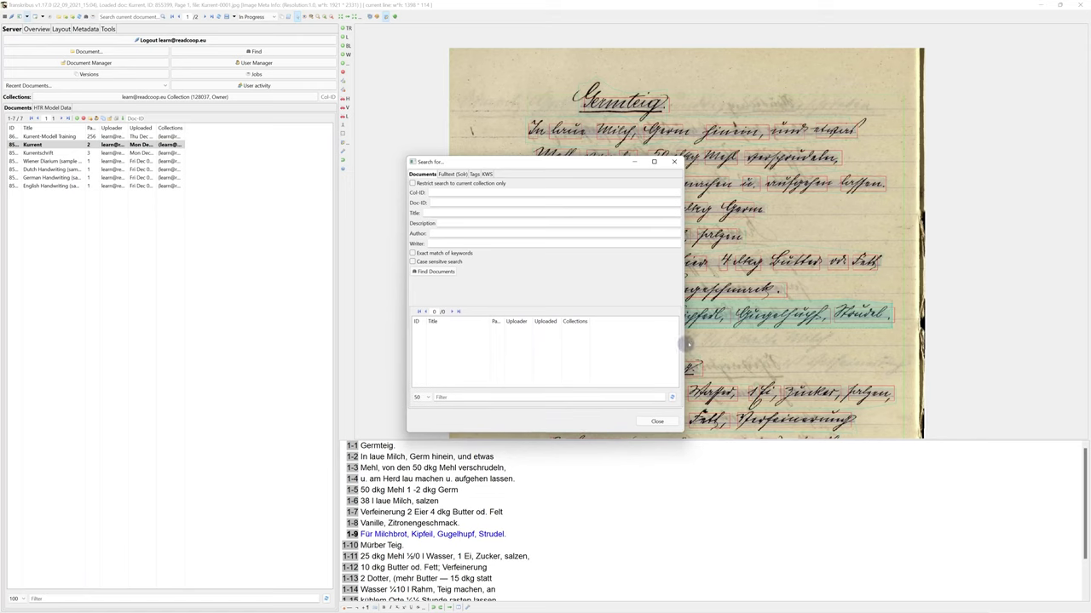
Widen the search dialog and find all documents whose title contains "Kurrent".
{"action": "left_click_drag", "start_coordinate": [683, 338], "coordinate": [746, 338]}
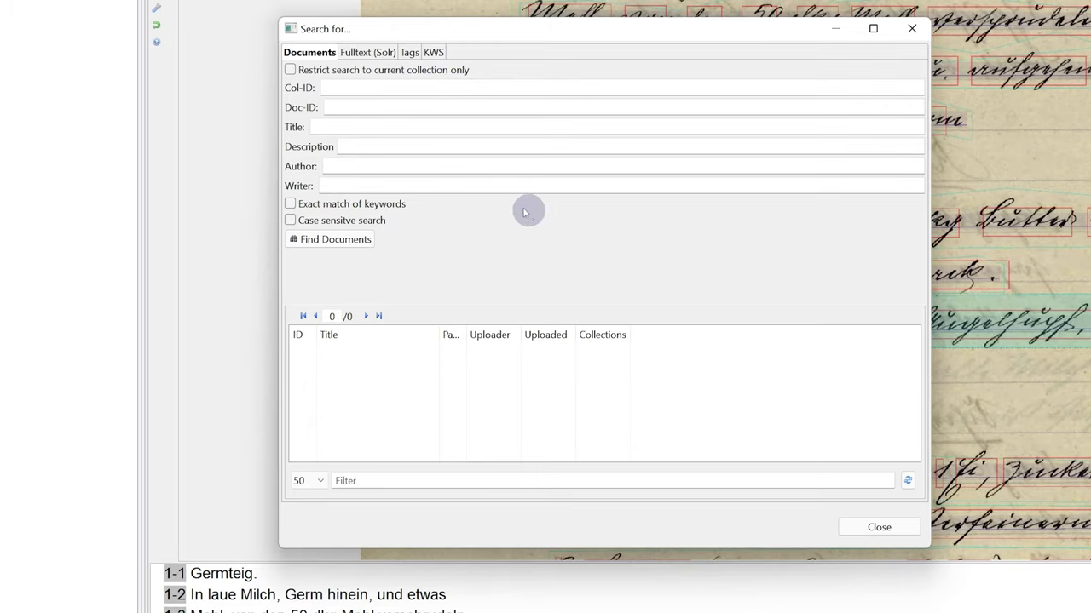
{"action": "left_click", "coordinate": [339, 125]}
{"action": "type", "text": "Kurrent"}
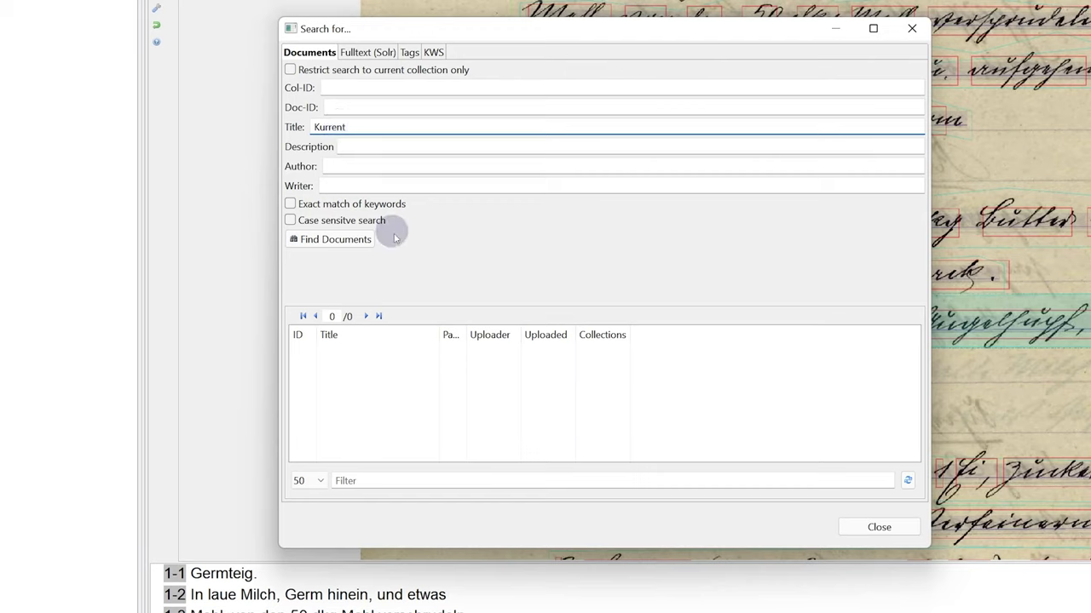
{"action": "left_click", "coordinate": [351, 242]}
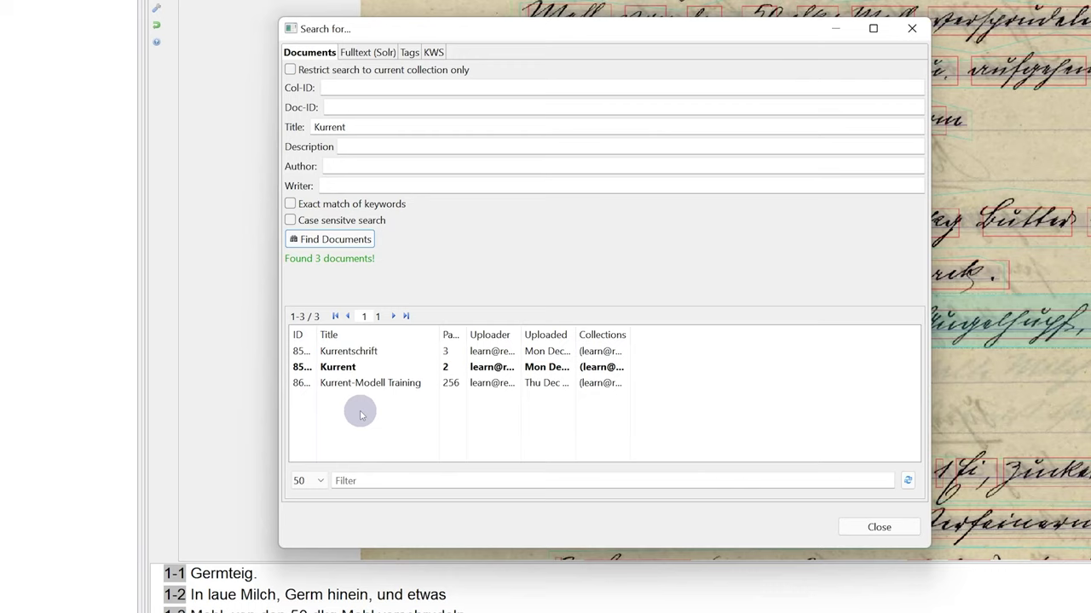
{"action": "left_click", "coordinate": [324, 246]}
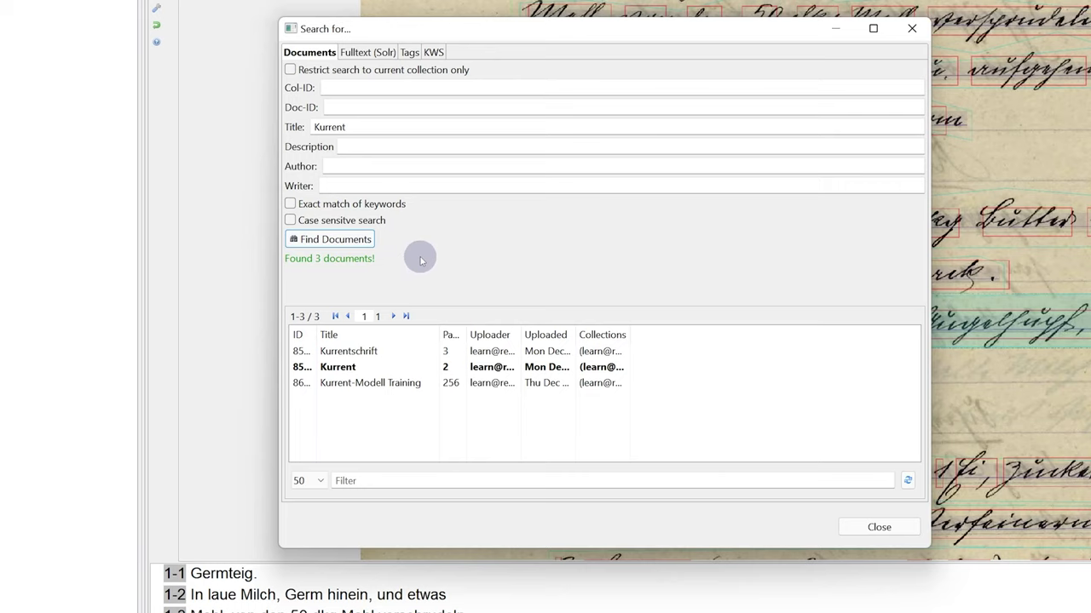
Run a full-text search of the transcriptions for the word "Mehl" and check the word previews of the hits.
{"action": "left_click", "coordinate": [373, 54]}
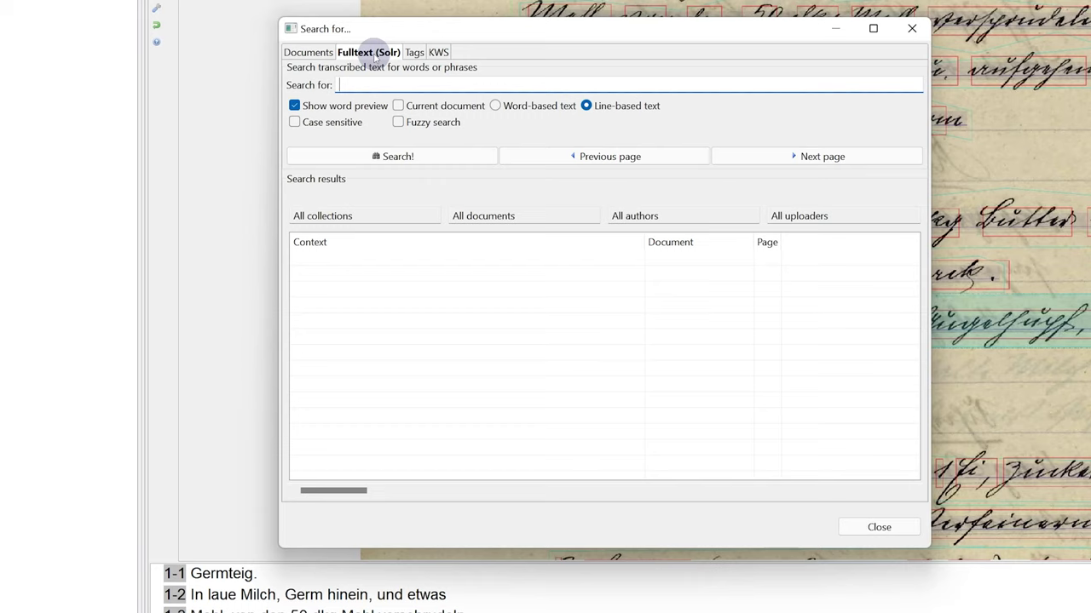
{"action": "left_click", "coordinate": [374, 54]}
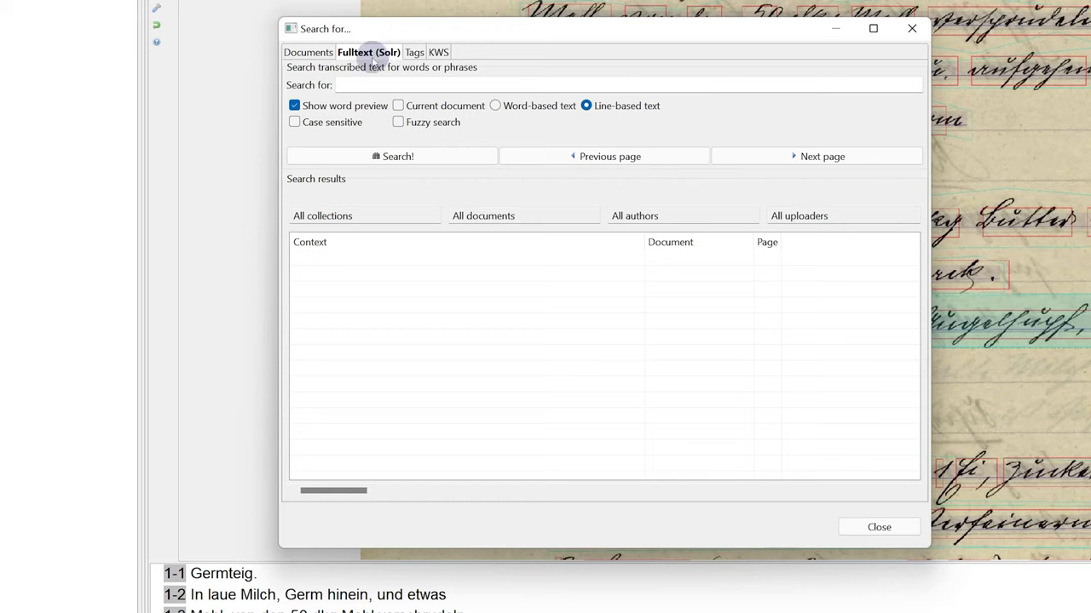
{"action": "left_click", "coordinate": [366, 84]}
{"action": "type", "text": "Mehl"}
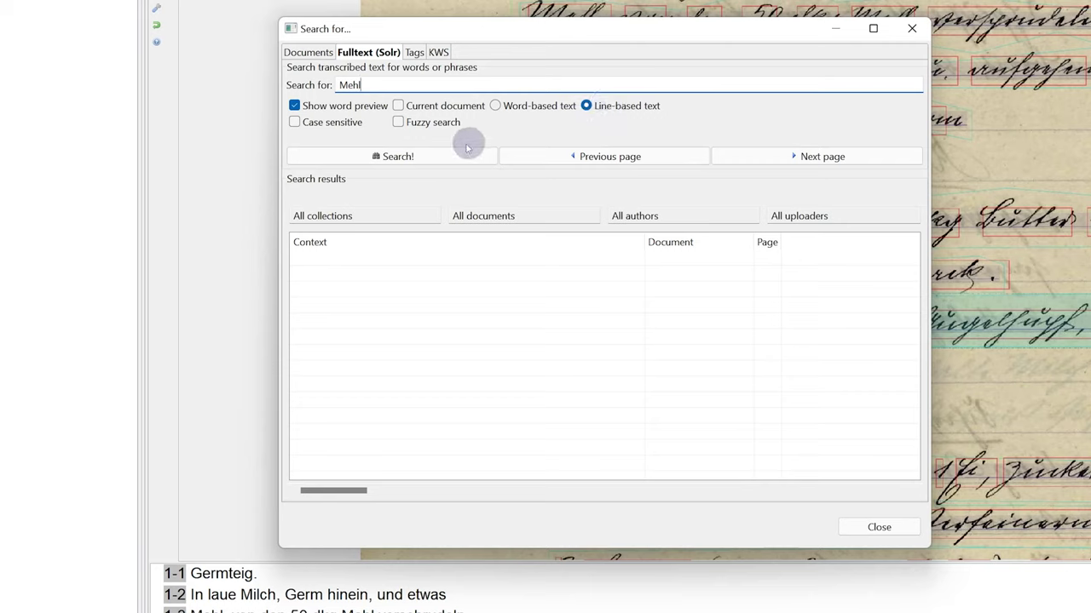
{"action": "left_click", "coordinate": [441, 157]}
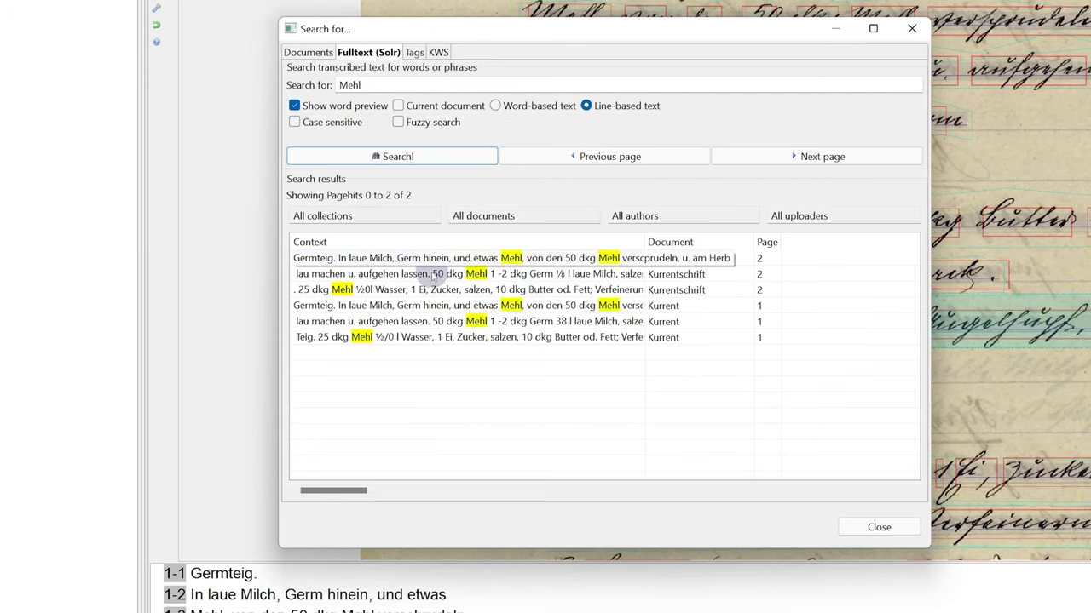
{"action": "mouse_move", "coordinate": [508, 312]}
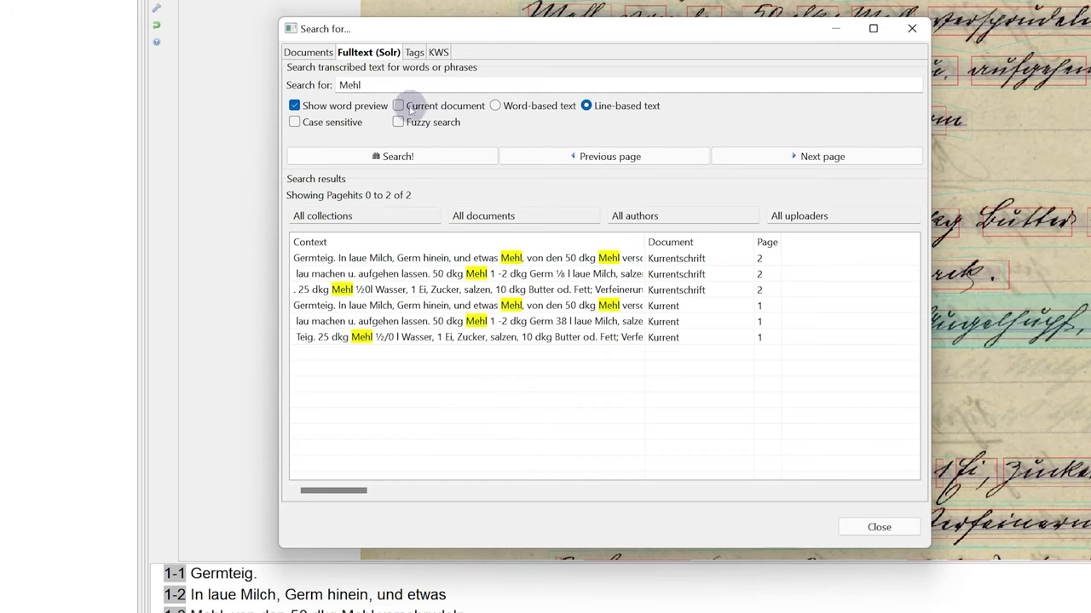
Try the full-text search options for limiting to the current document and for case sensitivity.
{"action": "left_click", "coordinate": [399, 105]}
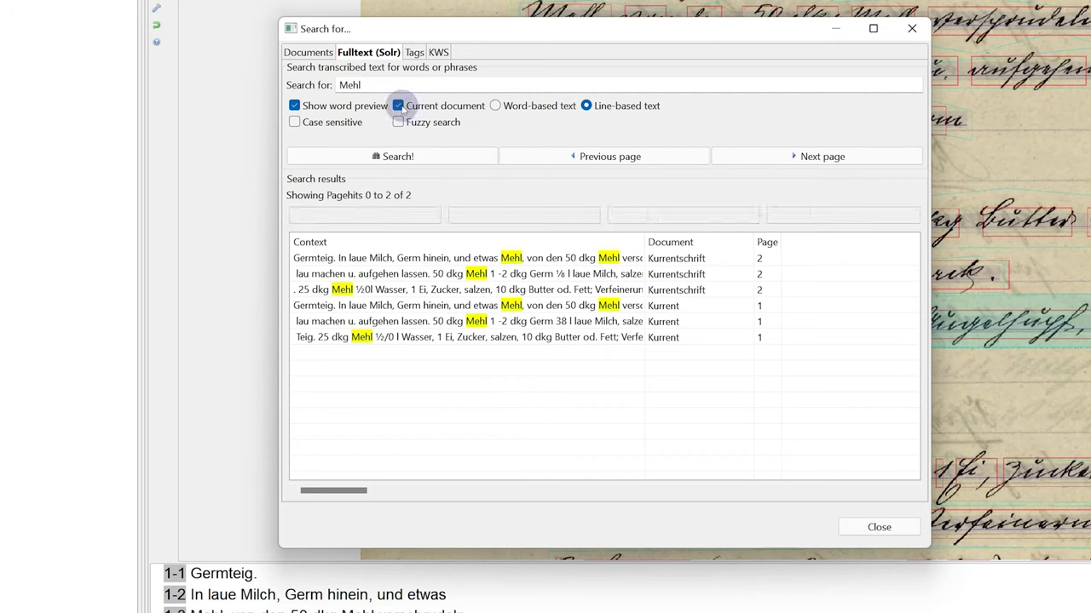
{"action": "left_click", "coordinate": [399, 106]}
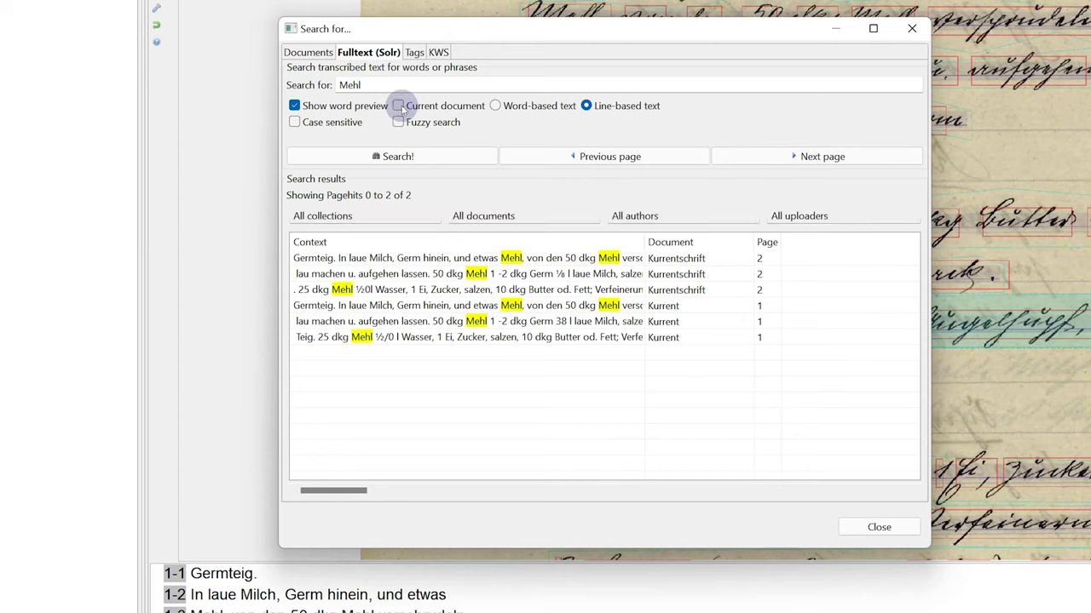
{"action": "left_click", "coordinate": [322, 124]}
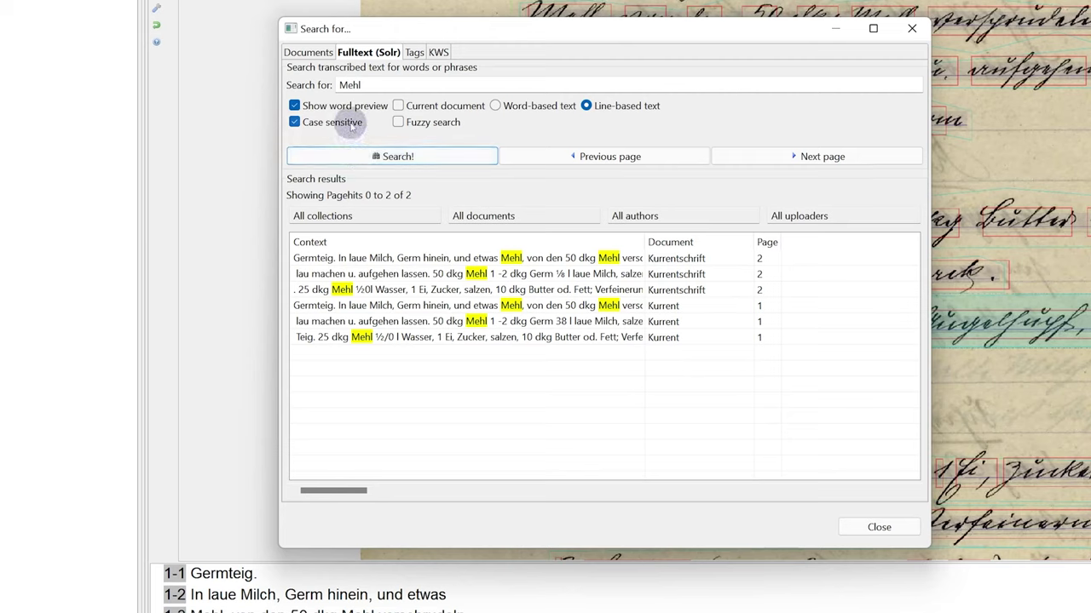
{"action": "left_click", "coordinate": [351, 125]}
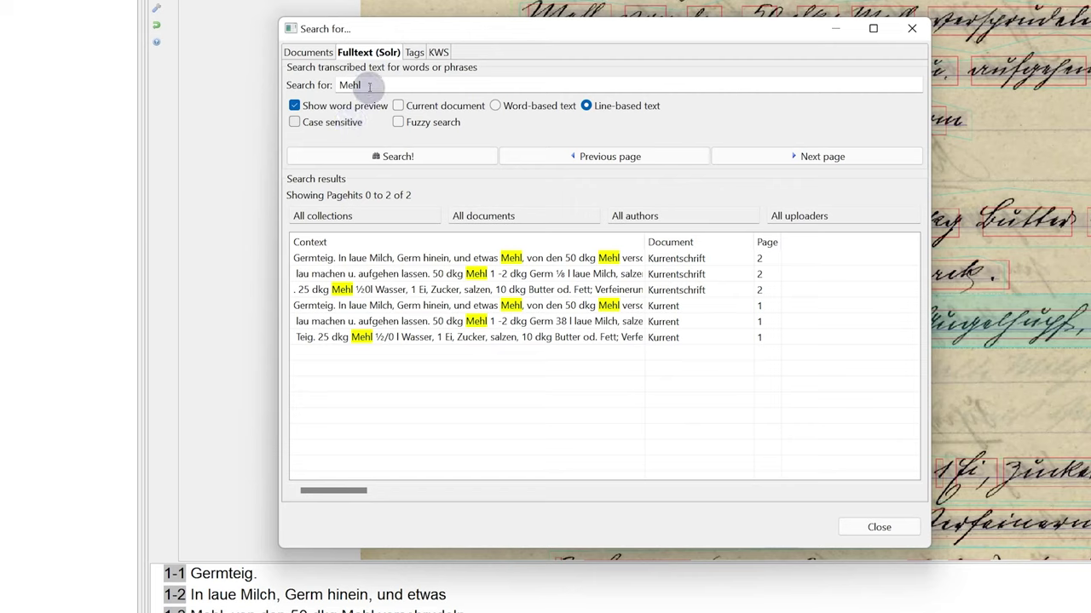
Replace the full-text search term with "Milch" and run the search.
{"action": "left_click_drag", "start_coordinate": [366, 85], "coordinate": [340, 87]}
{"action": "type", "text": "Milch"}
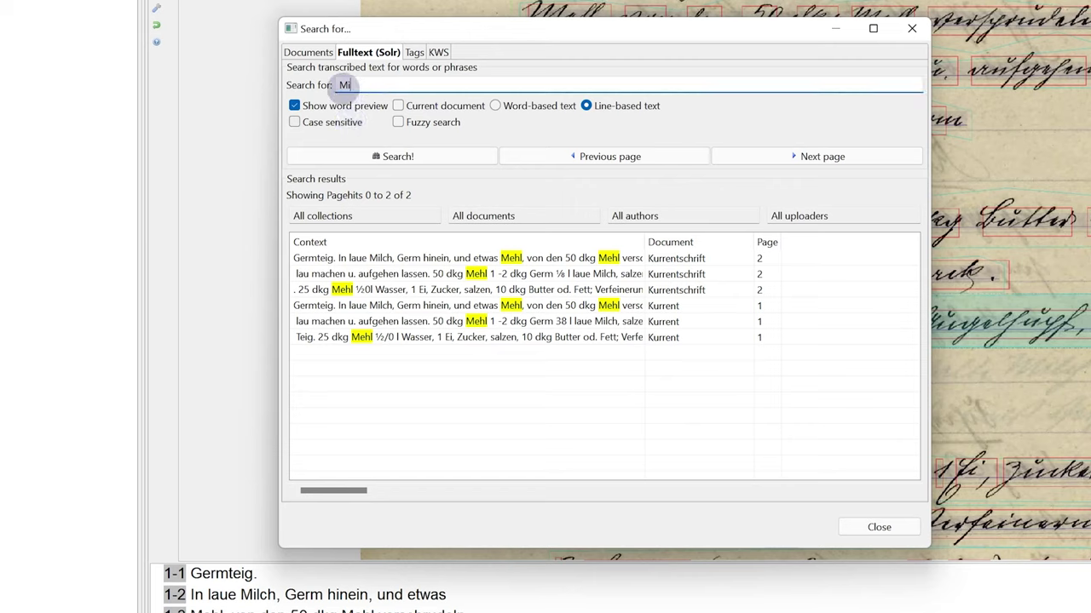
{"action": "left_click", "coordinate": [392, 156]}
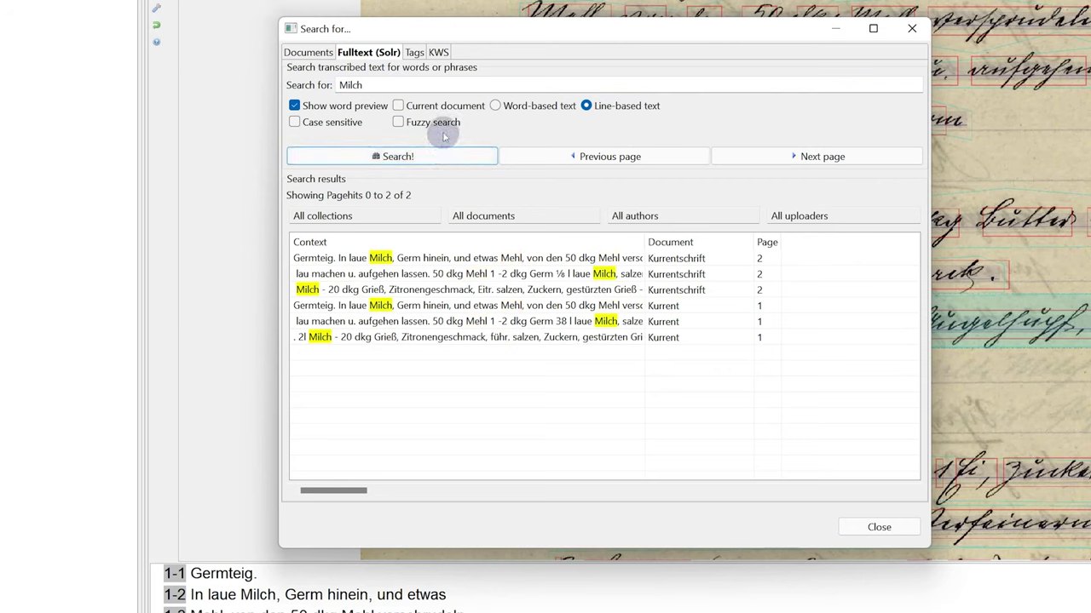
Enable fuzzy search and repeat the full-text search for "Milch".
{"action": "left_click", "coordinate": [398, 122]}
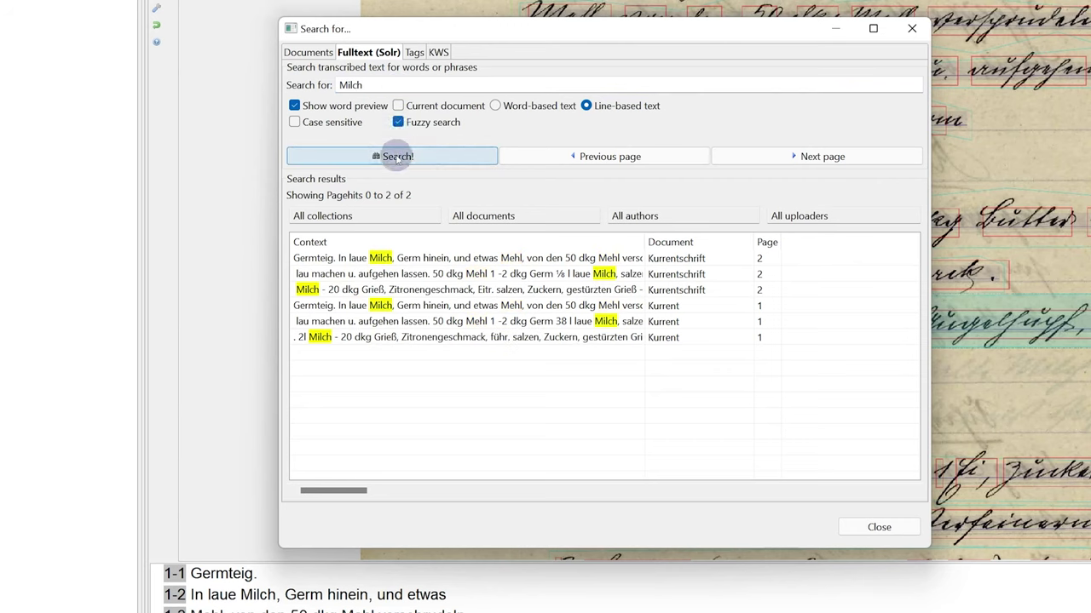
{"action": "left_click", "coordinate": [397, 157]}
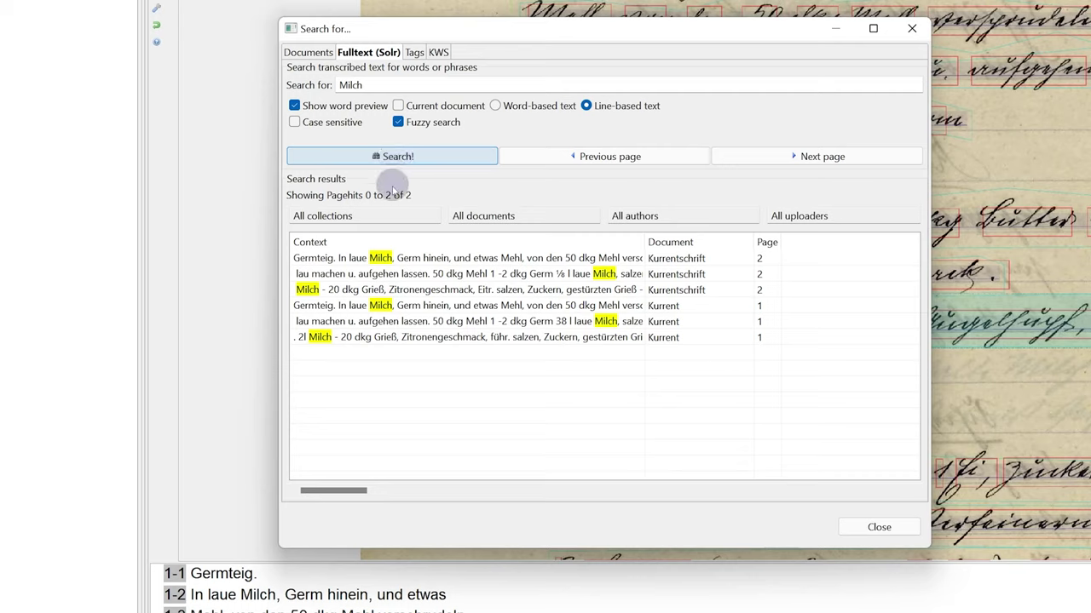
{"action": "mouse_move", "coordinate": [411, 258]}
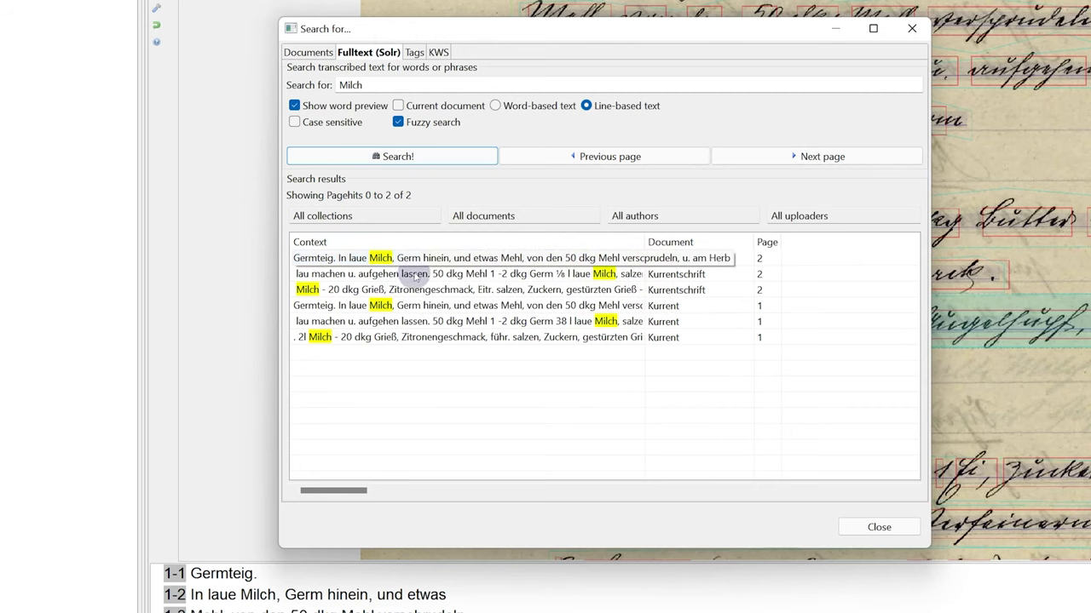
{"action": "left_click", "coordinate": [621, 415]}
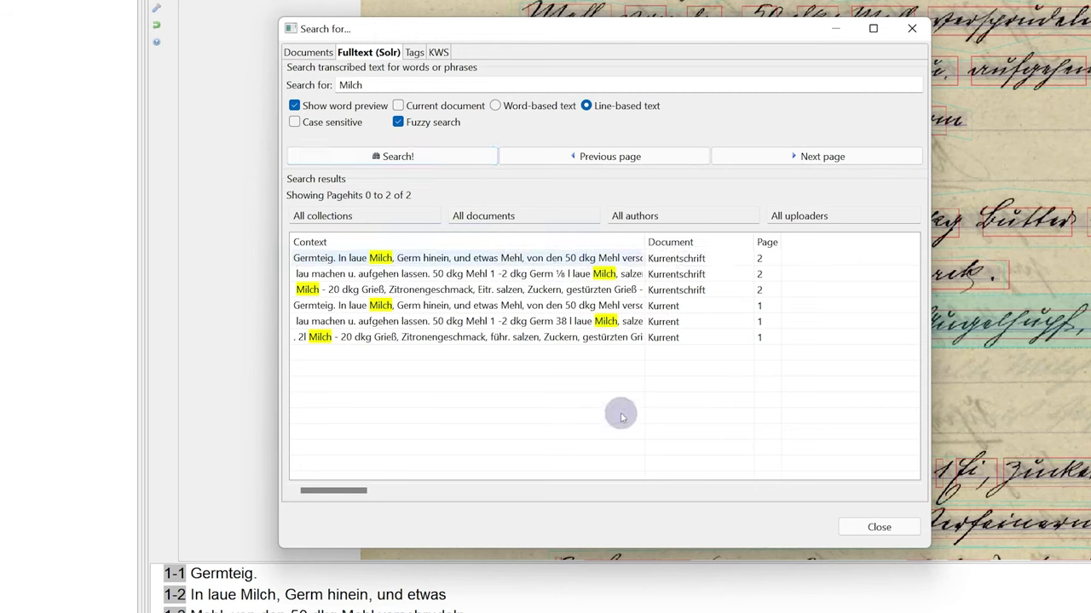
{"action": "left_click", "coordinate": [433, 156]}
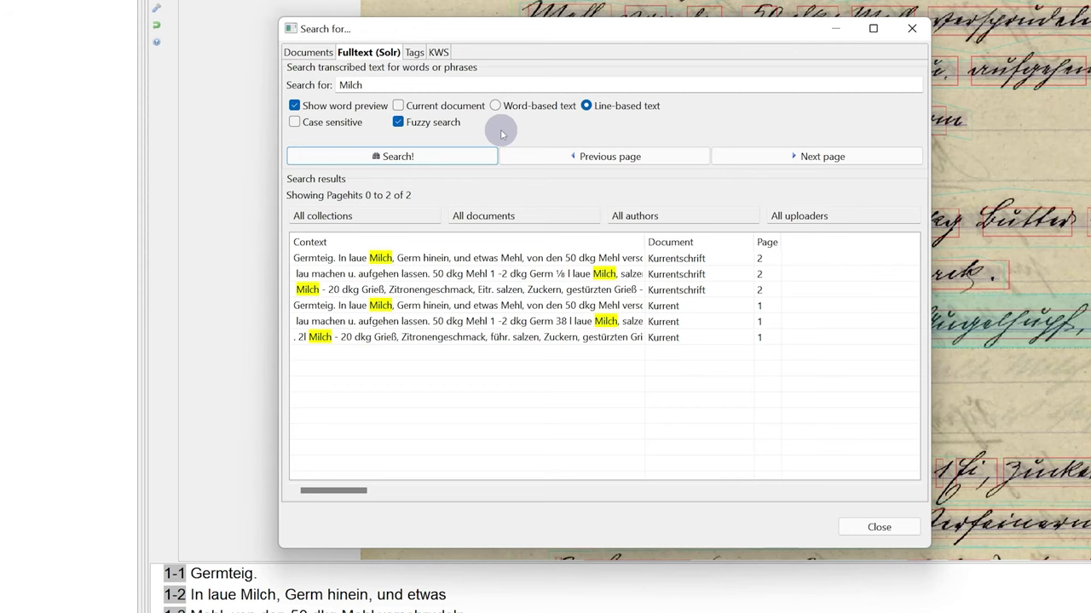
Open the first "Milch" hit from the Kurrentschrift document, and try moving to the next and previous page of results.
{"action": "left_click", "coordinate": [468, 259]}
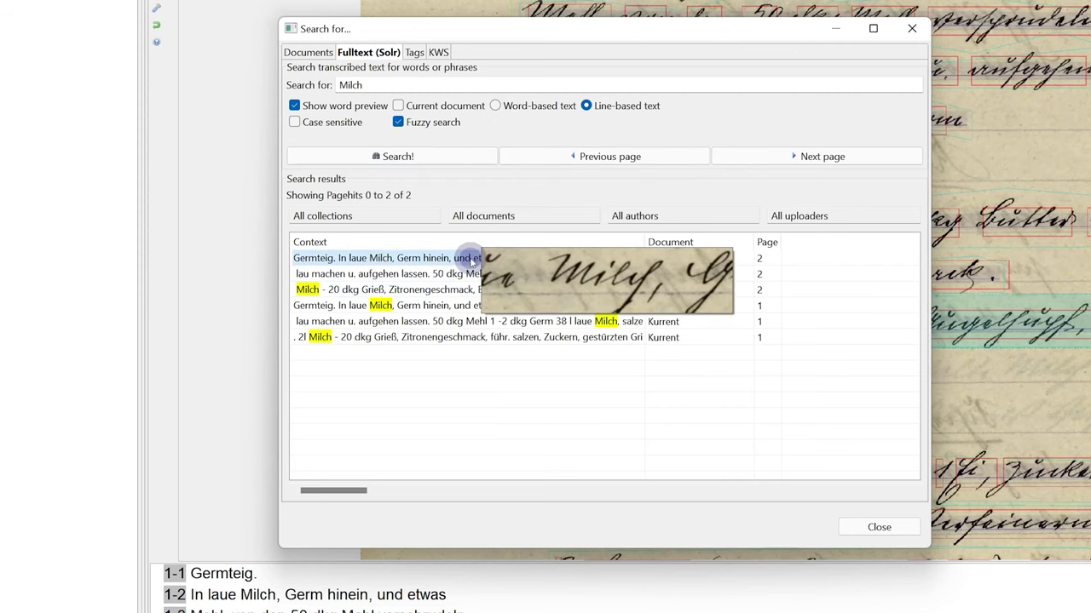
{"action": "left_click", "coordinate": [774, 157]}
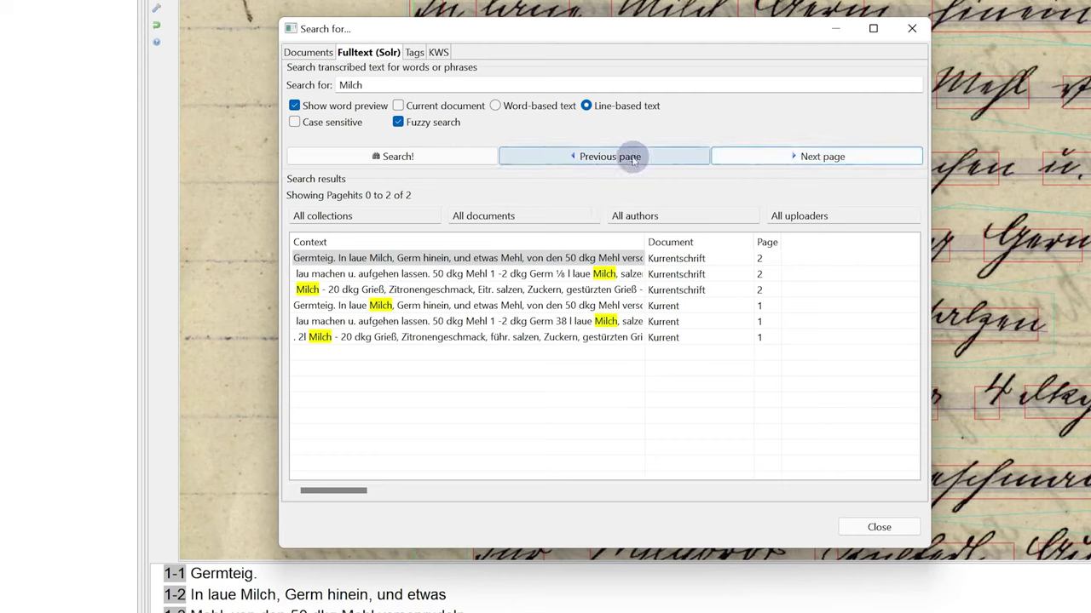
{"action": "left_click", "coordinate": [632, 158]}
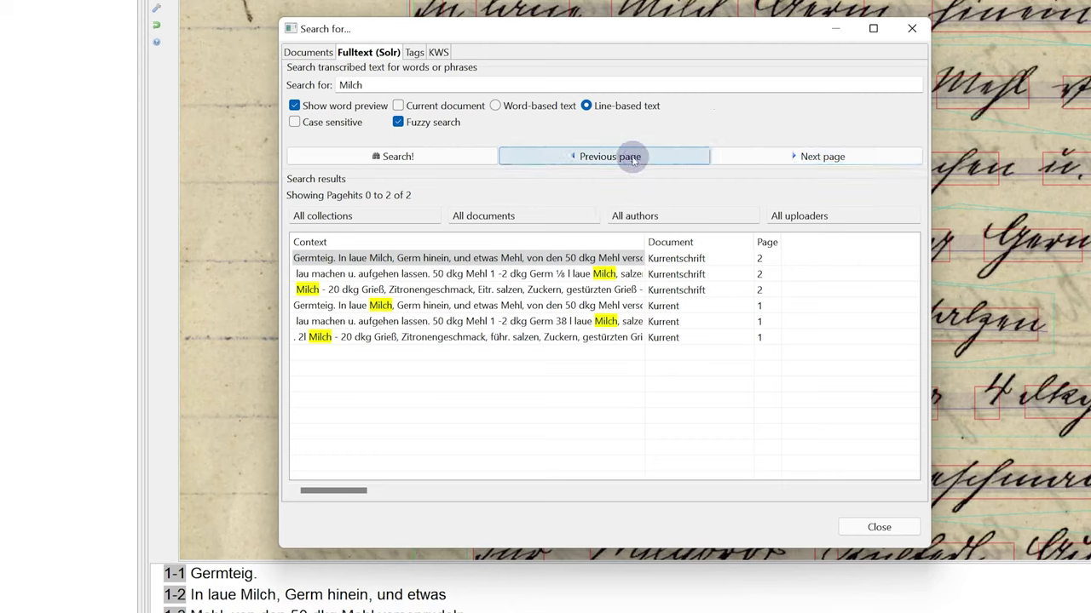
Switch to the tag search and choose "structure" as the tag name to look for.
{"action": "left_click", "coordinate": [414, 53]}
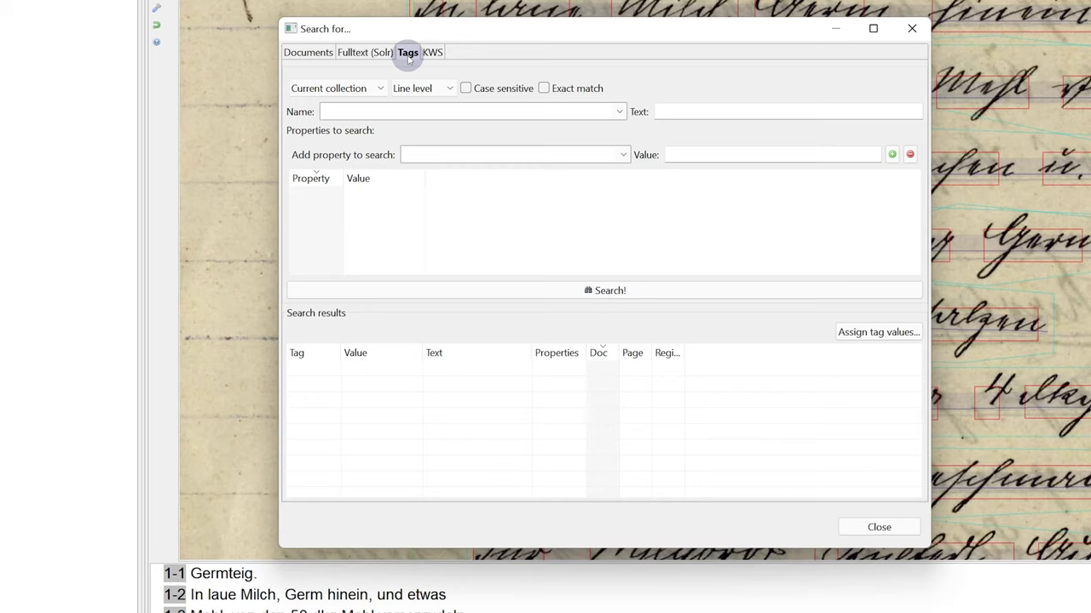
{"action": "left_click", "coordinate": [618, 111]}
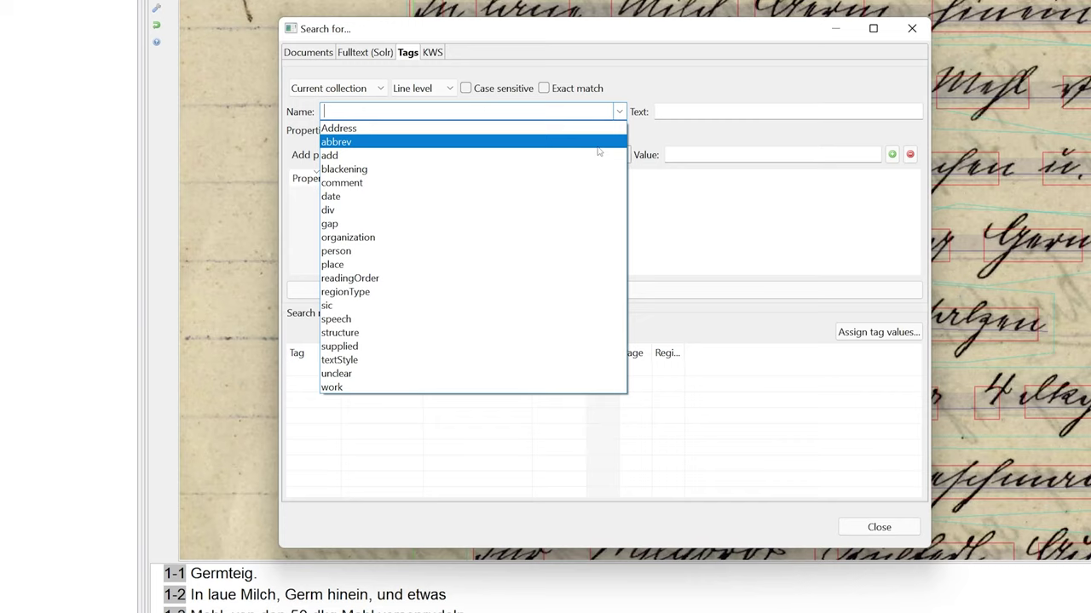
{"action": "left_click", "coordinate": [598, 145]}
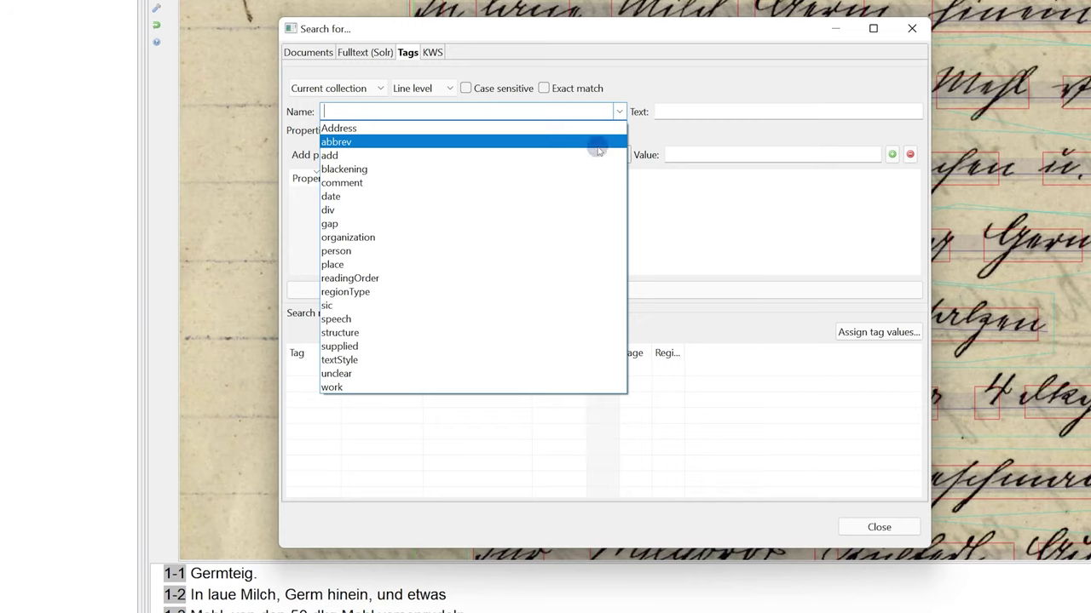
{"action": "left_click", "coordinate": [701, 113]}
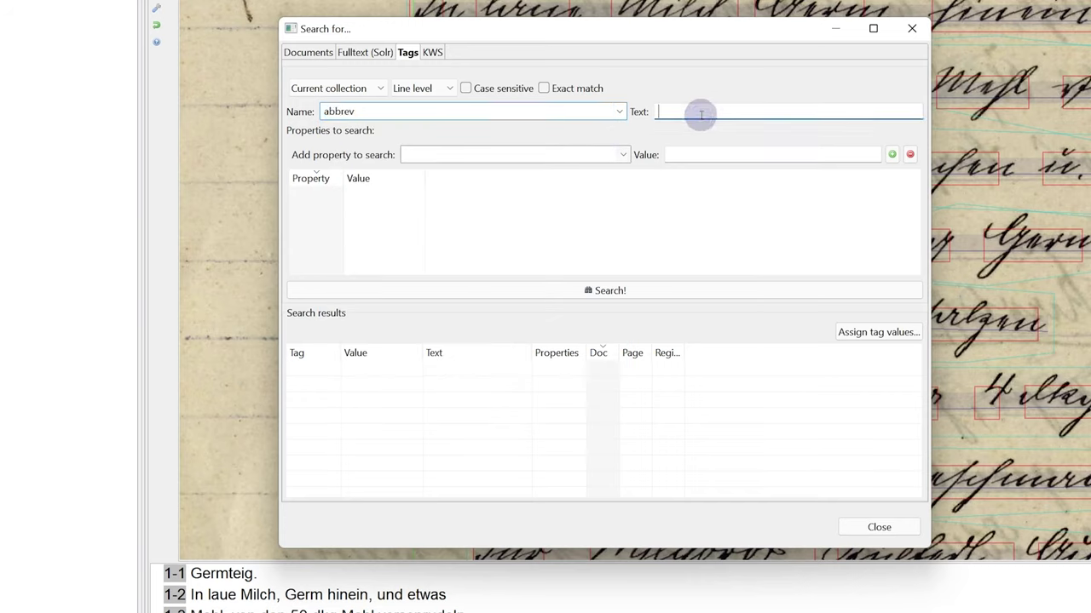
{"action": "left_click", "coordinate": [618, 114]}
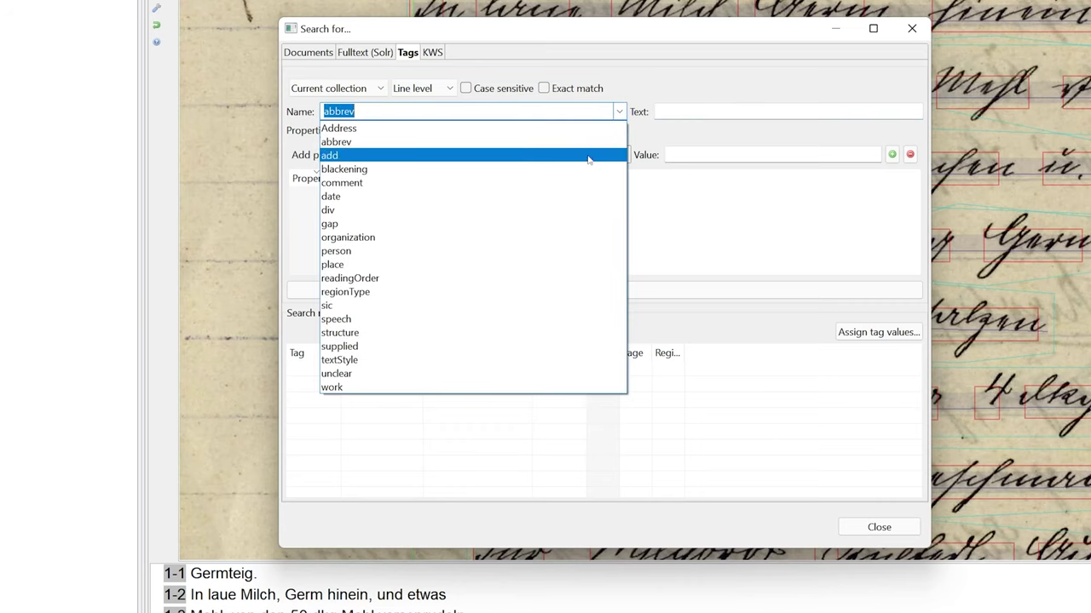
{"action": "left_click", "coordinate": [517, 334]}
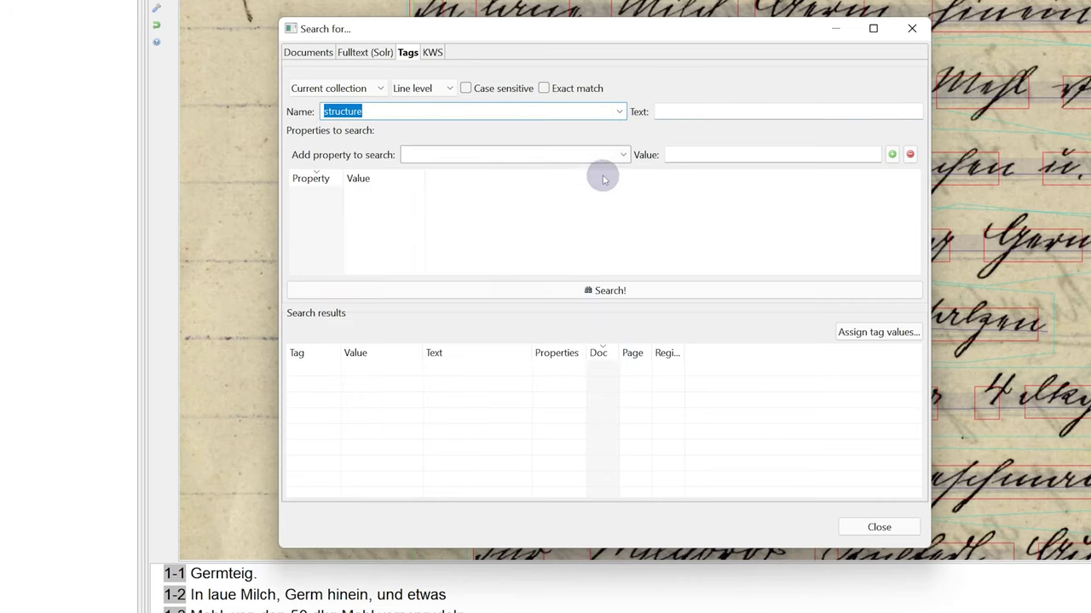
Add the property "type" with the value "heading" to the tag search criteria.
{"action": "left_click", "coordinate": [622, 154]}
{"action": "left_click", "coordinate": [580, 186]}
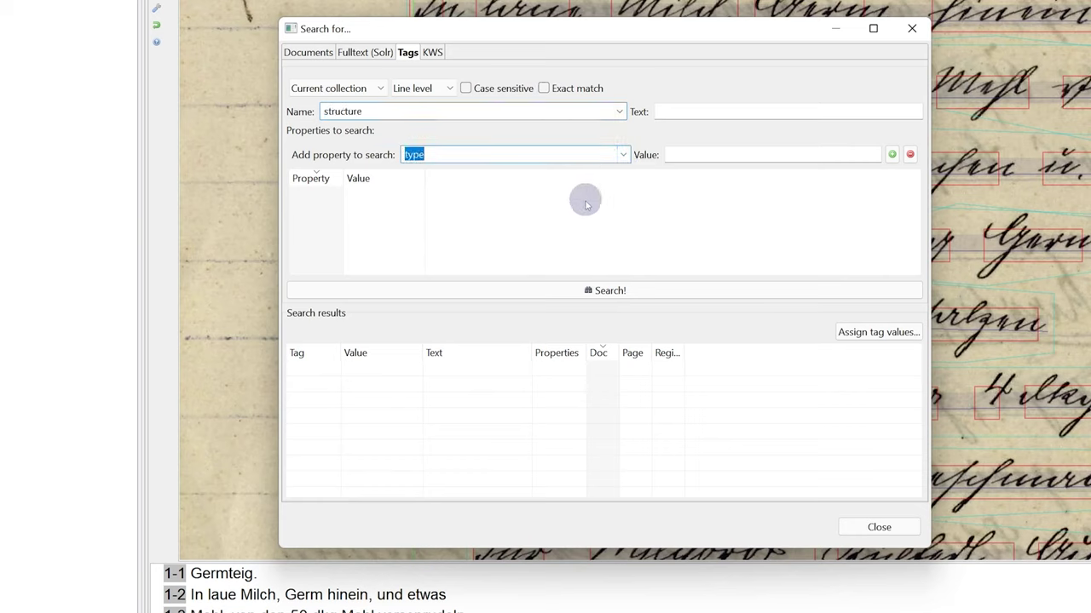
{"action": "left_click", "coordinate": [687, 157]}
{"action": "type", "text": "heading"}
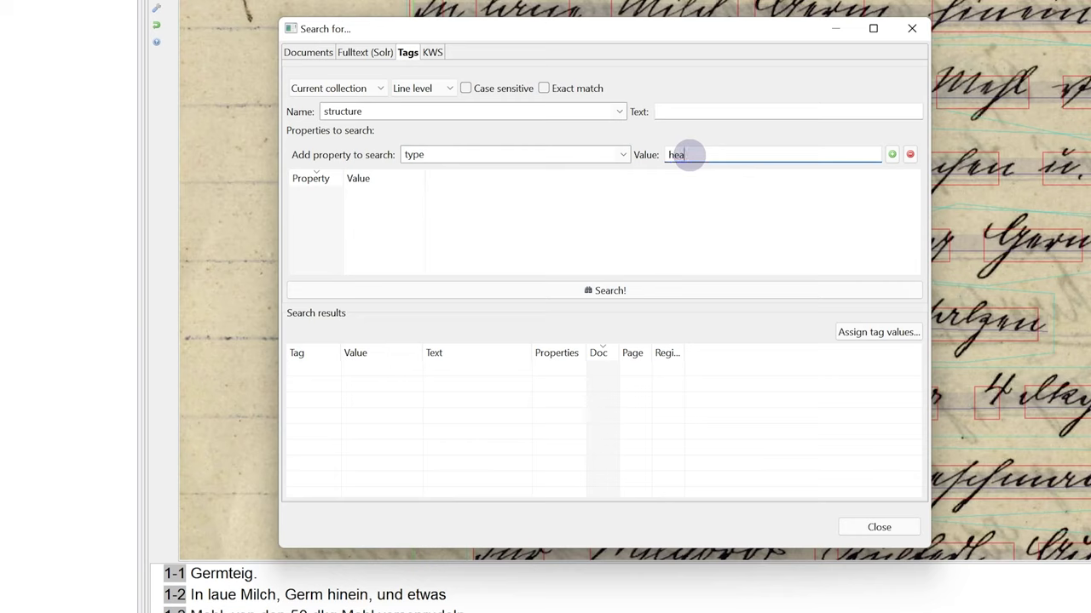
{"action": "left_click", "coordinate": [891, 154]}
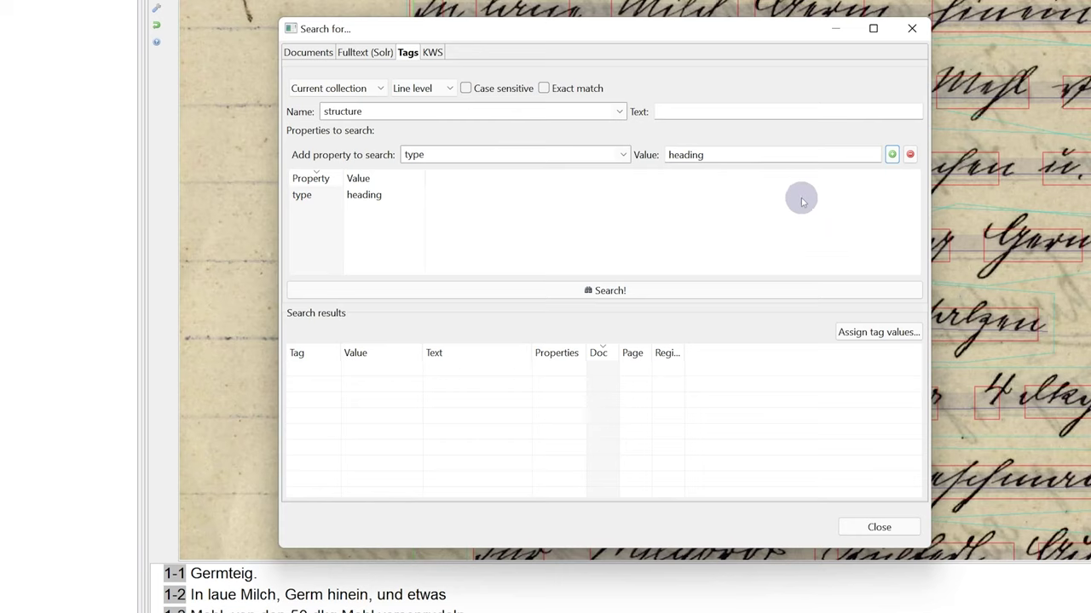
Open the KWS keyword search.
{"action": "left_click", "coordinate": [434, 53]}
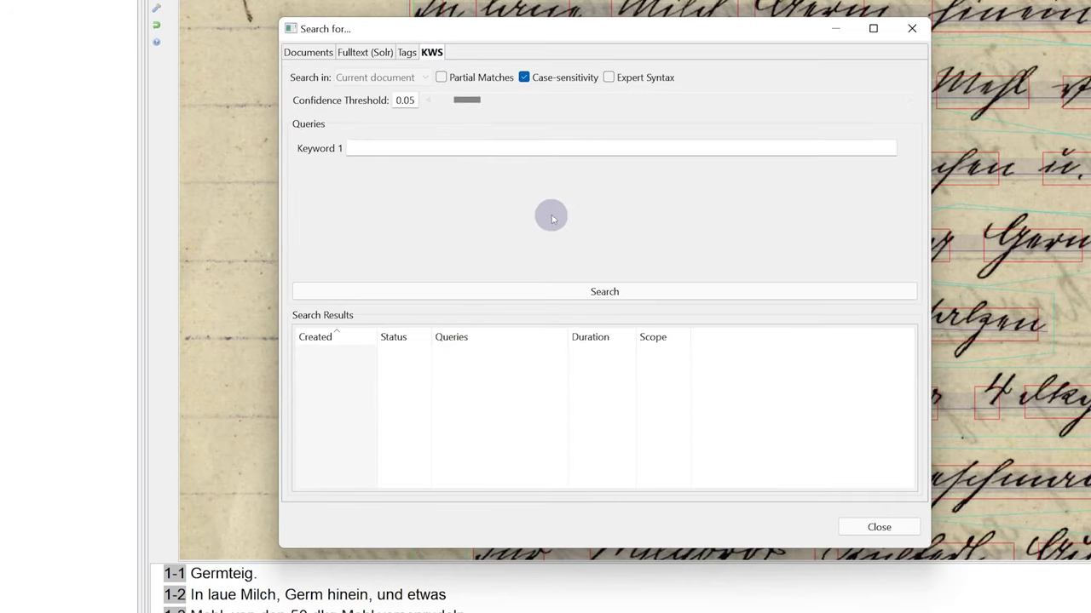